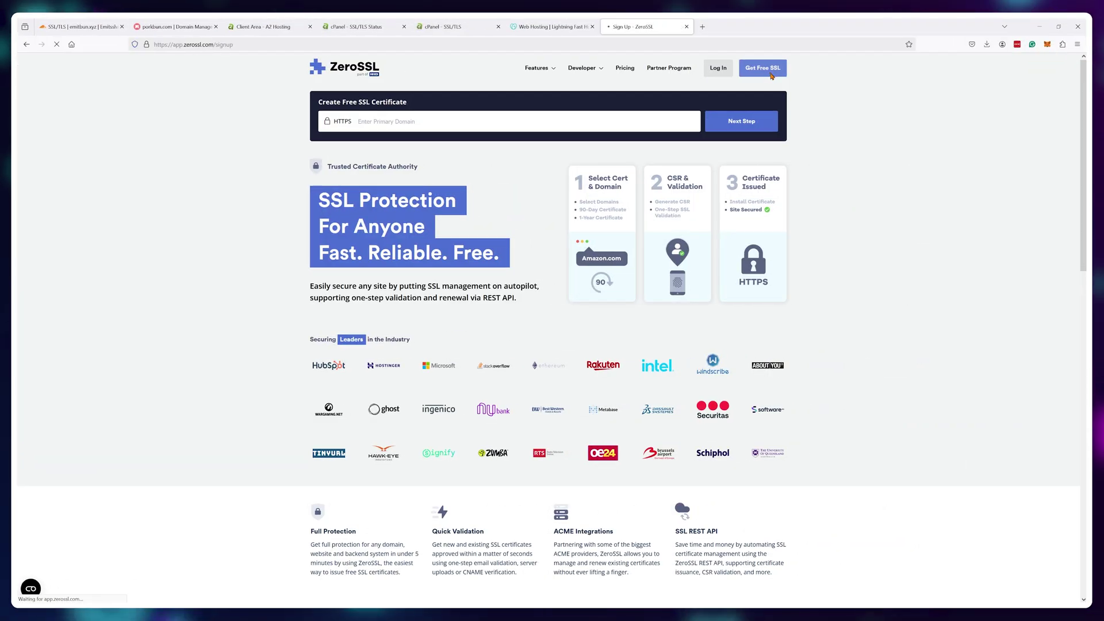
# - Sign up for a free ZeroSSL account with an email address and password
pyautogui.click(767, 72)
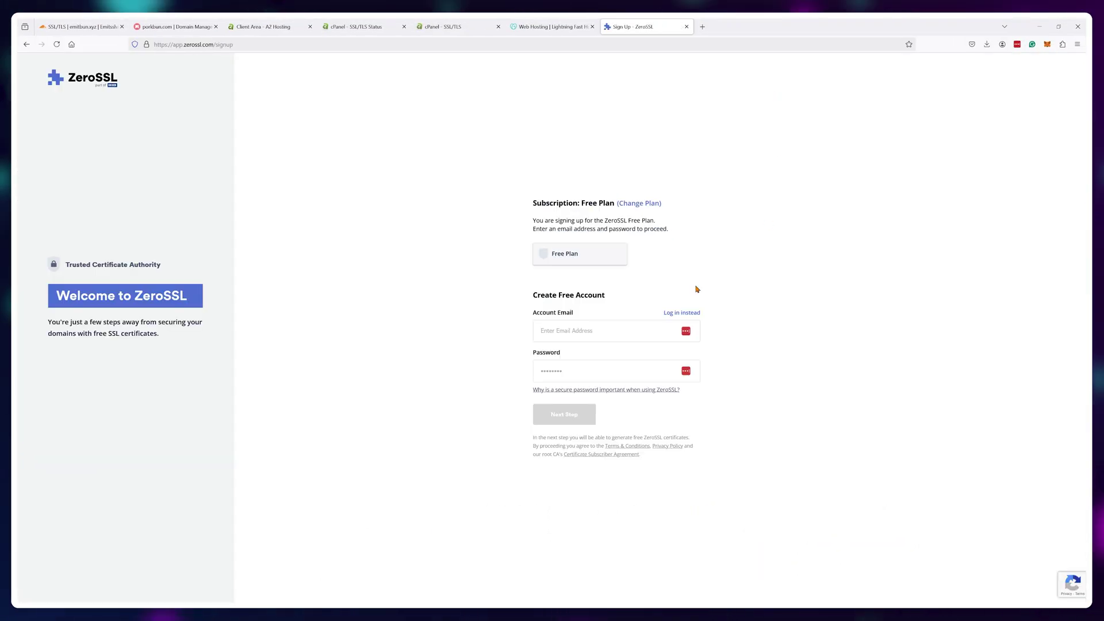
pyautogui.click(631, 330)
pyautogui.press('Tab')
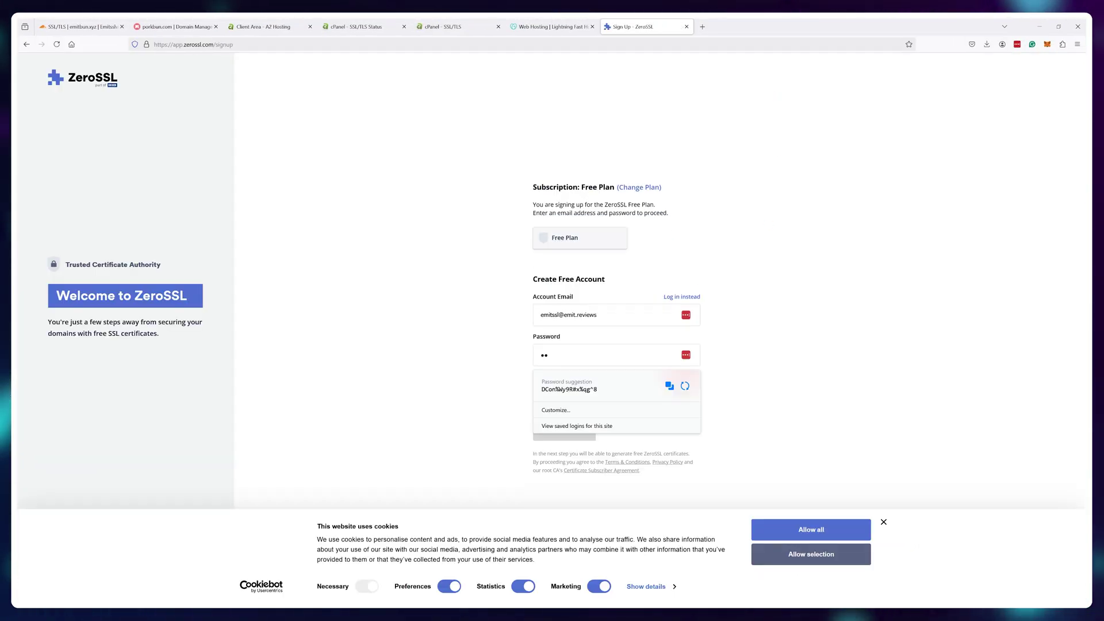
pyautogui.click(564, 429)
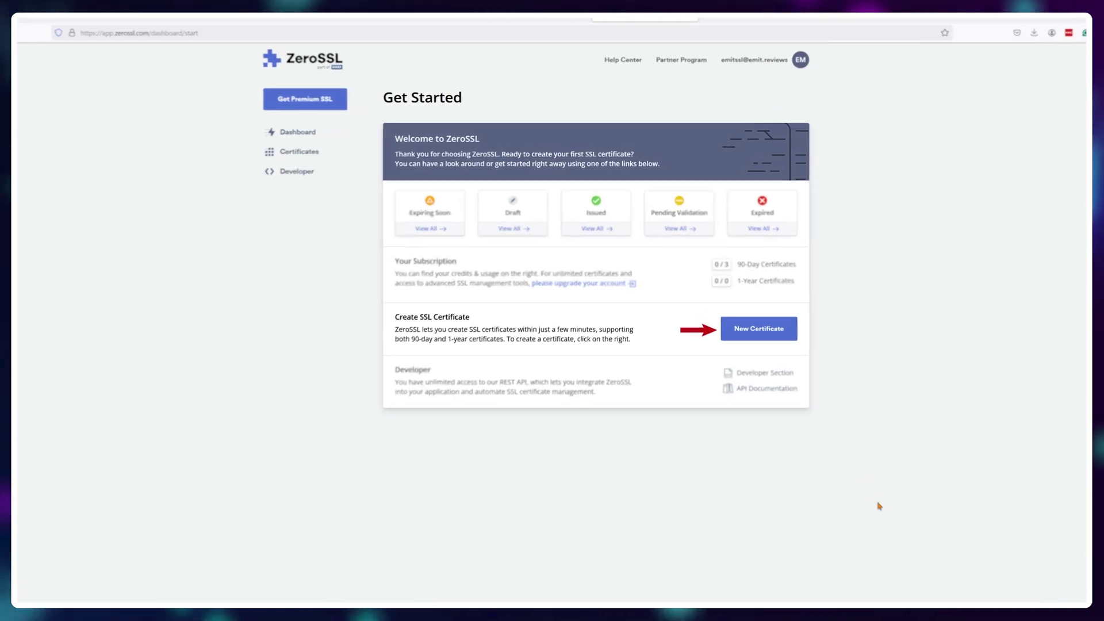
# - Create a free 90-day certificate for sub.info.emitbun.xyz with an auto-generated CSR
pyautogui.click(759, 329)
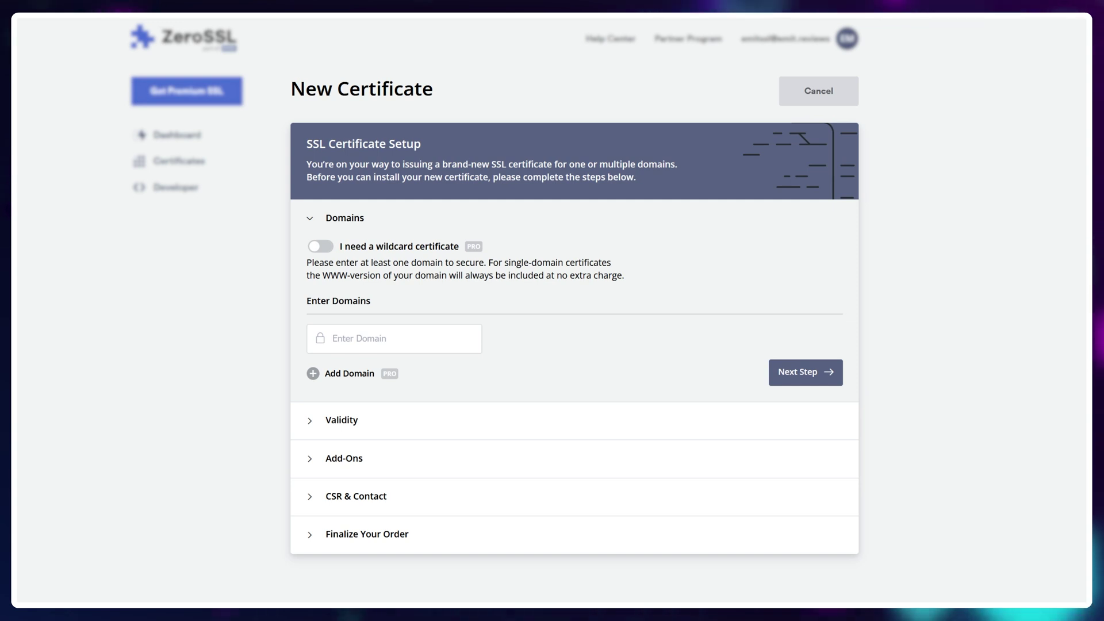
pyautogui.click(427, 339)
pyautogui.write('sub.info.emi')
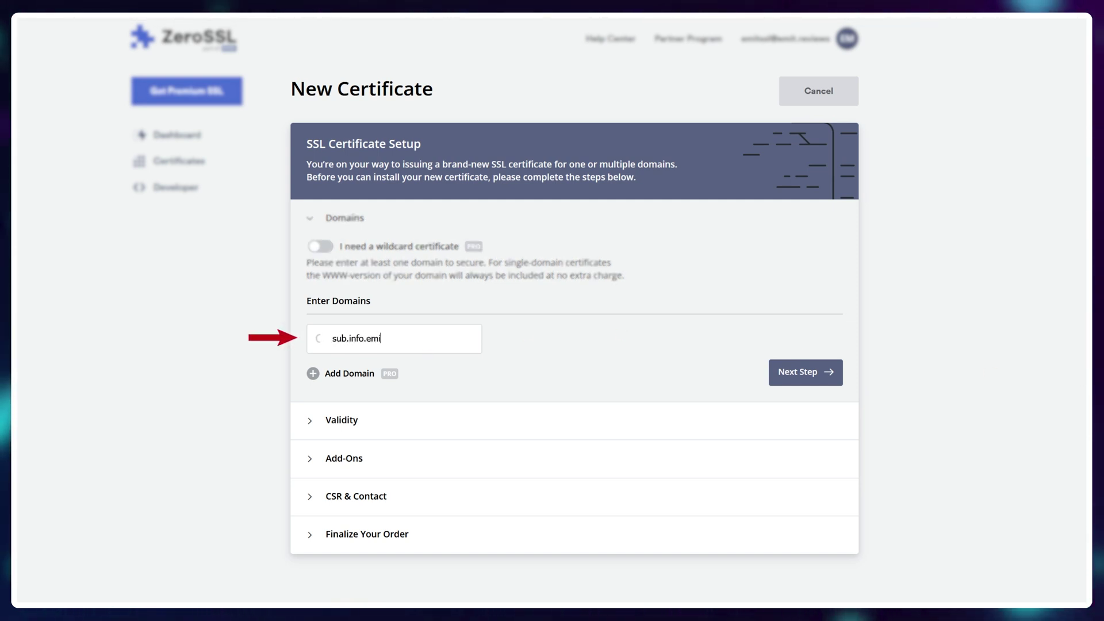
pyautogui.write('tbun.xyz')
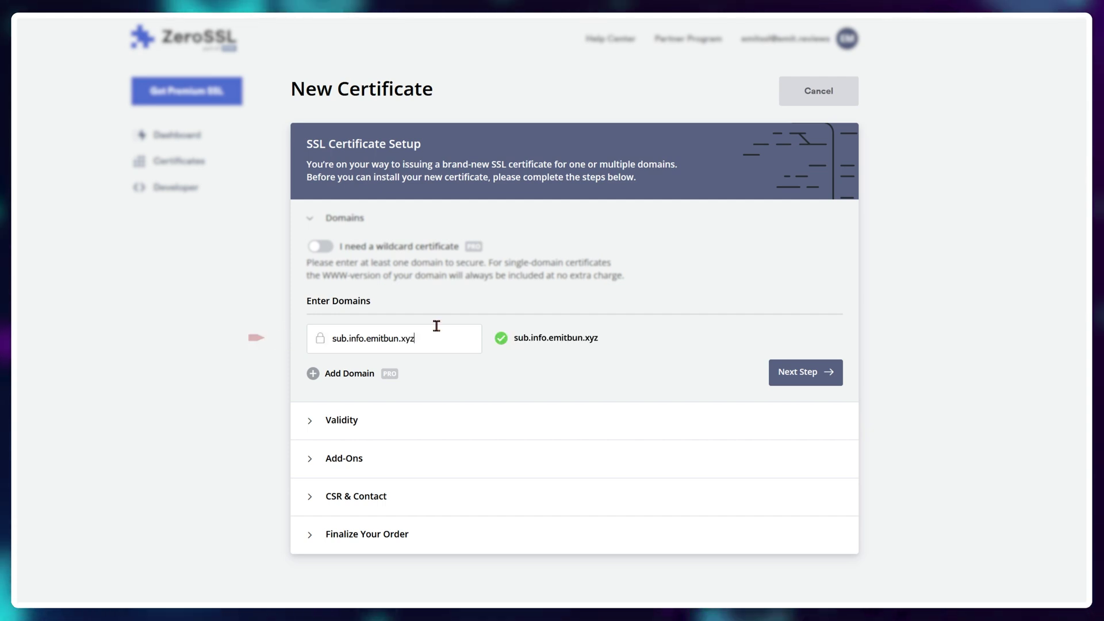
pyautogui.click(793, 371)
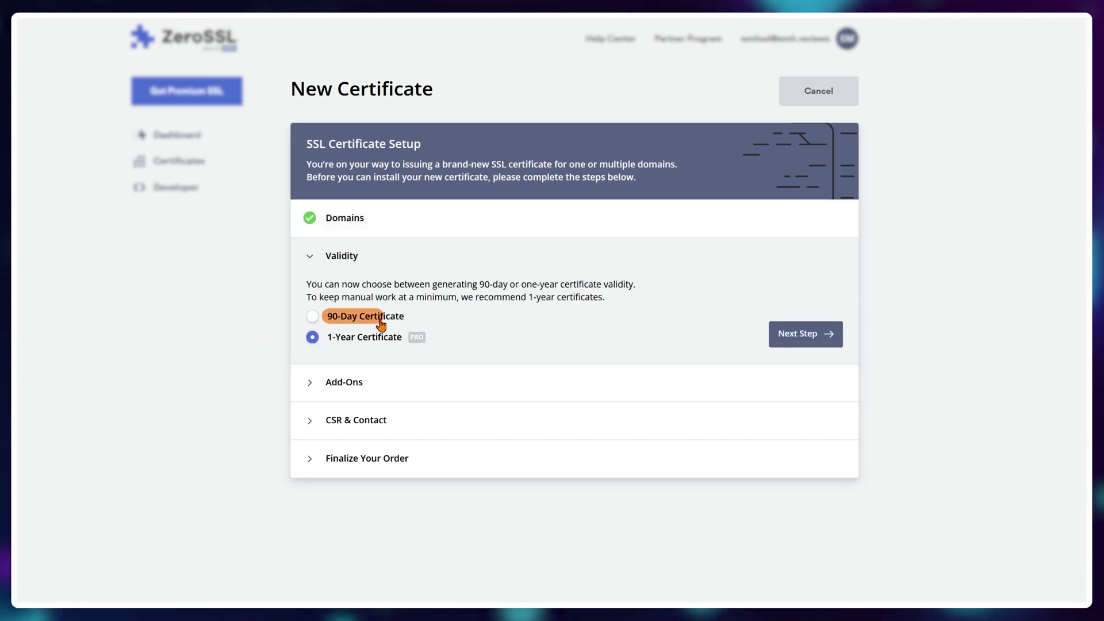
pyautogui.click(366, 316)
pyautogui.click(804, 337)
pyautogui.click(805, 371)
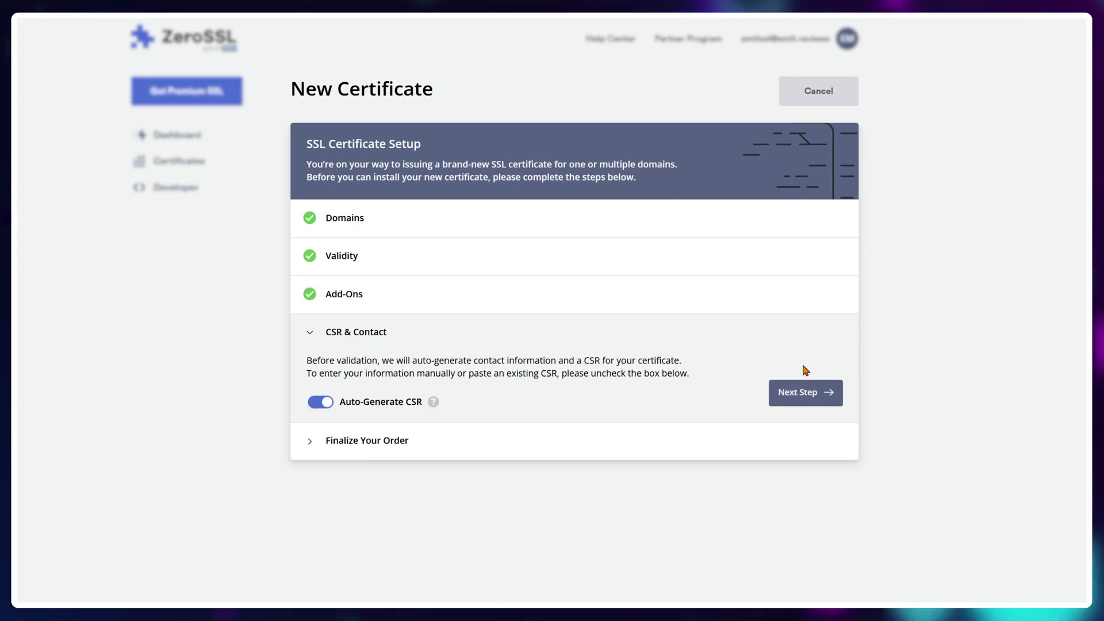
pyautogui.click(808, 390)
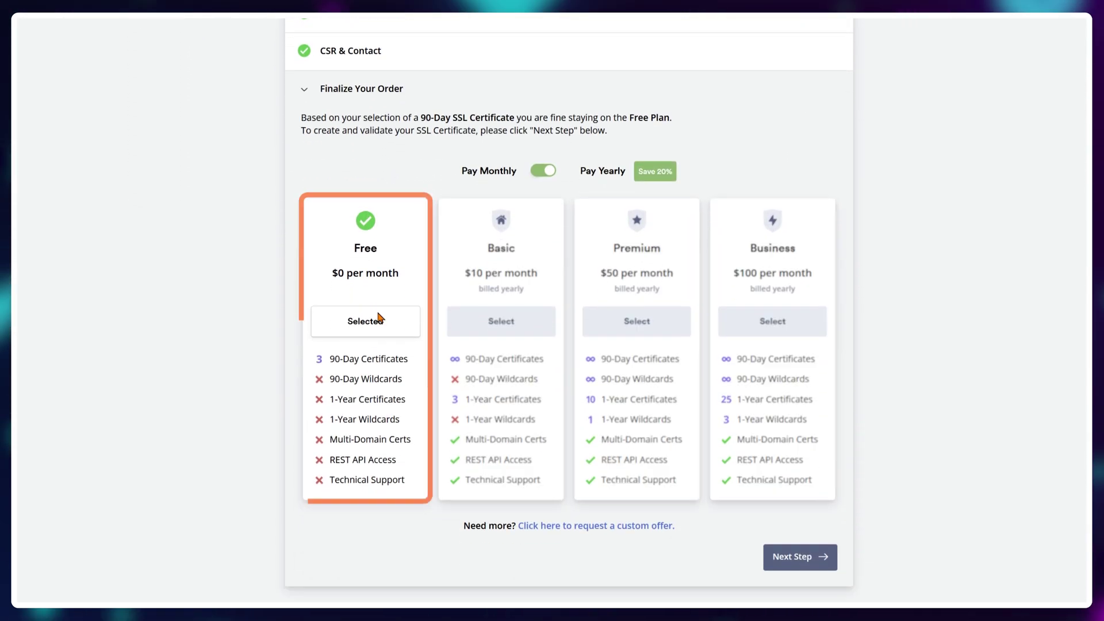
pyautogui.click(812, 553)
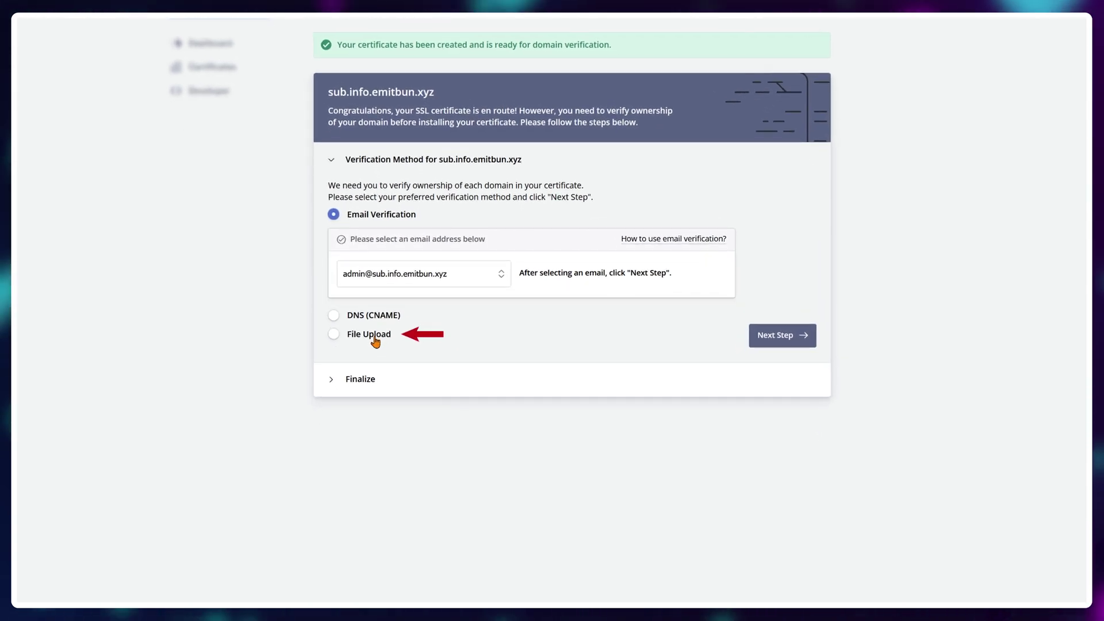
# - Choose File Upload verification over HTTP and download the auth .txt file
pyautogui.click(374, 338)
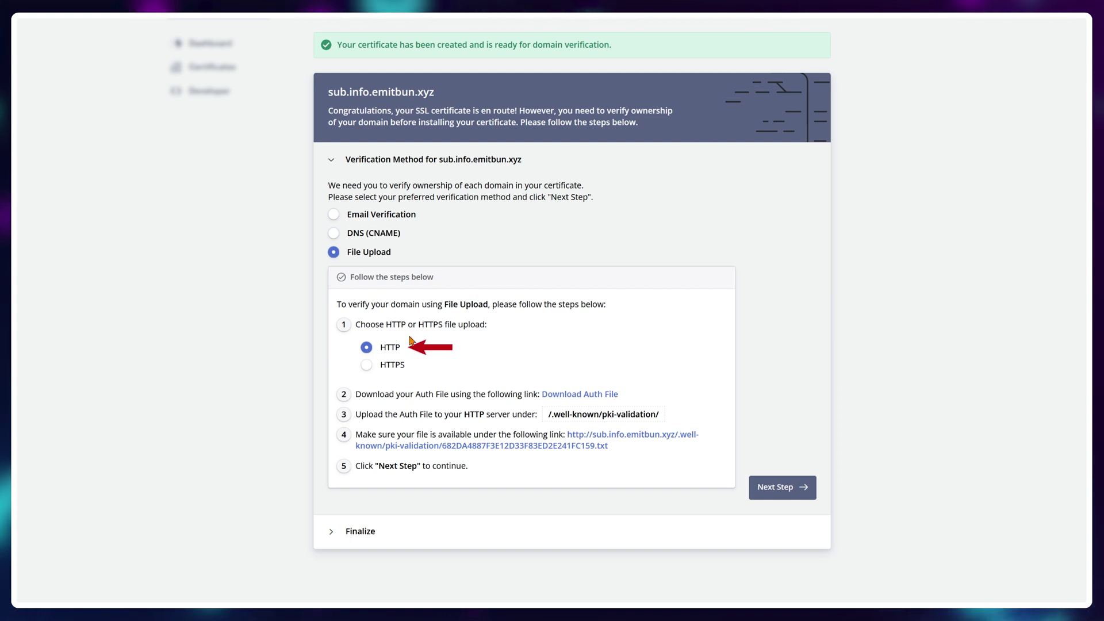
pyautogui.click(597, 396)
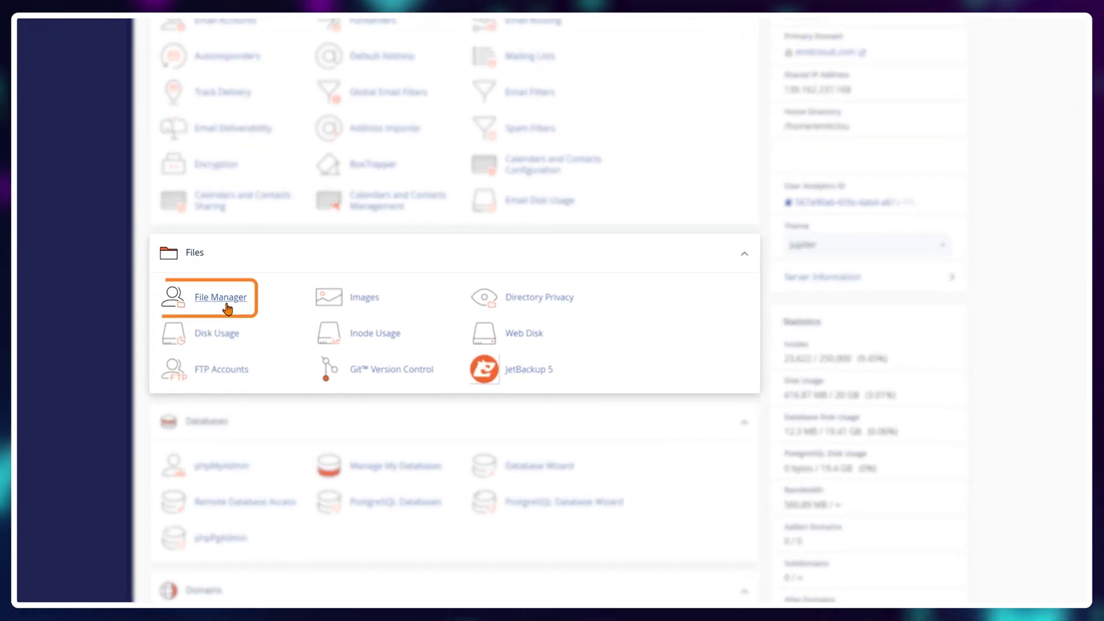
# - Open public_html in cPanel File Manager with hidden files shown
pyautogui.click(228, 308)
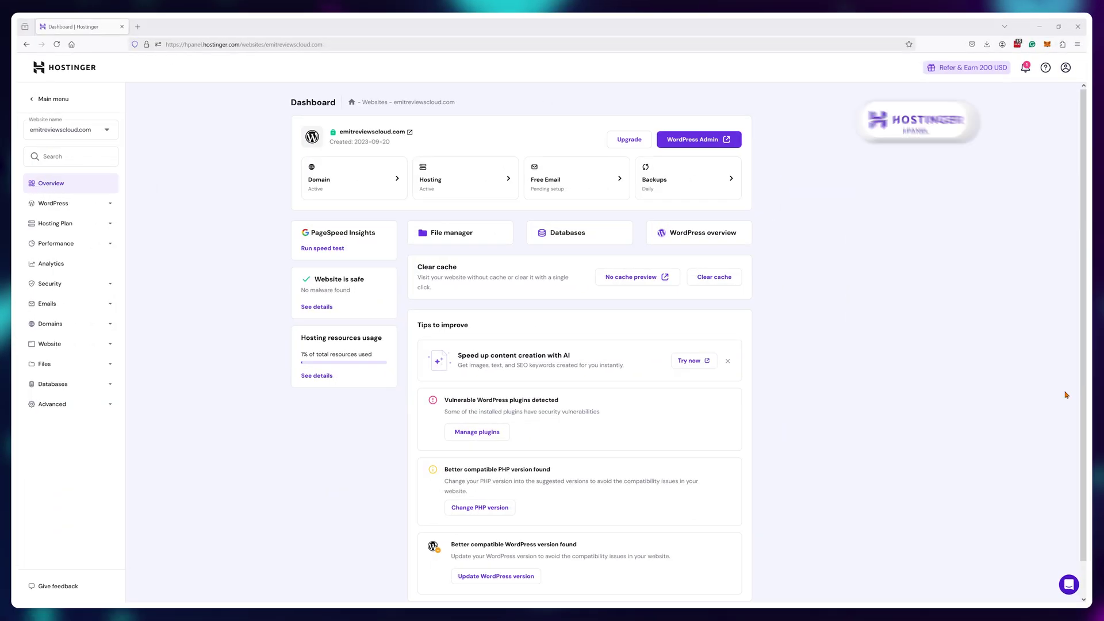
pyautogui.click(451, 232)
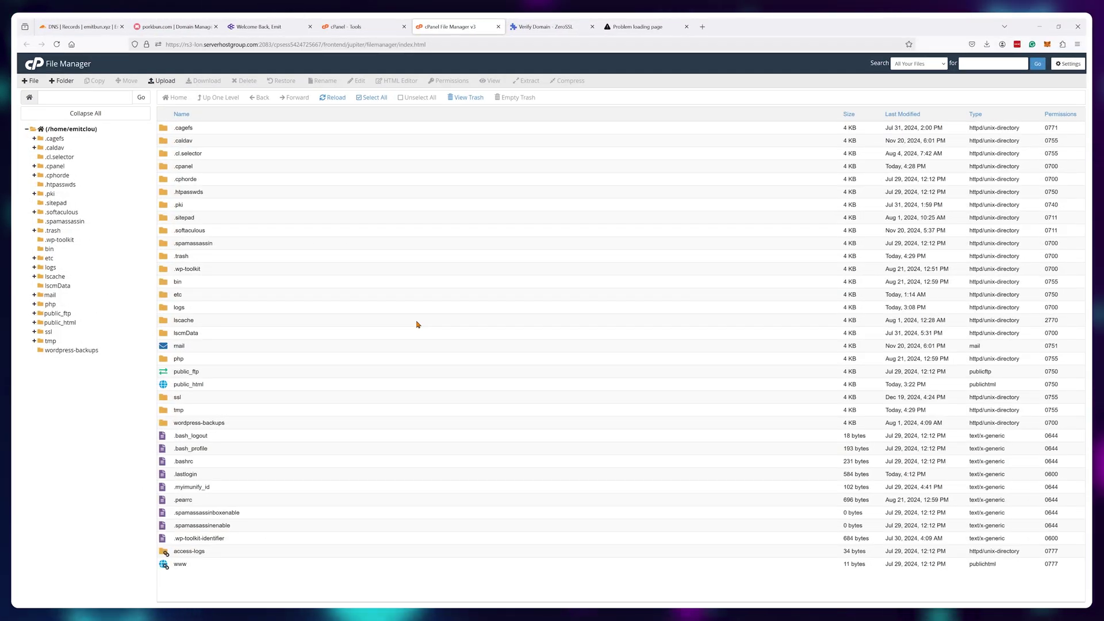
pyautogui.click(56, 323)
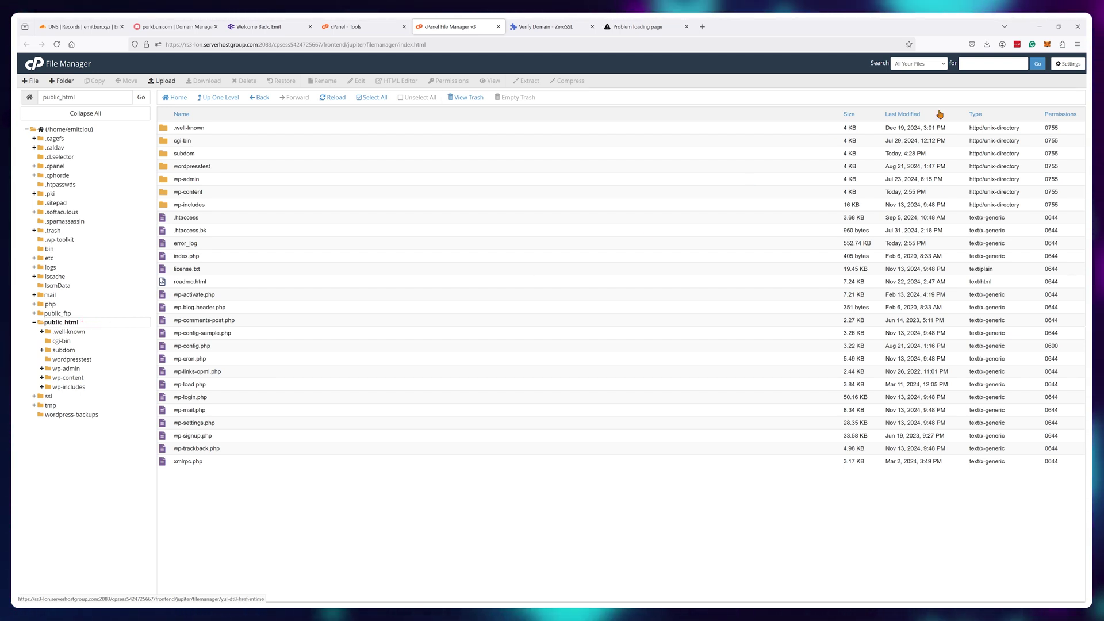
pyautogui.click(1071, 64)
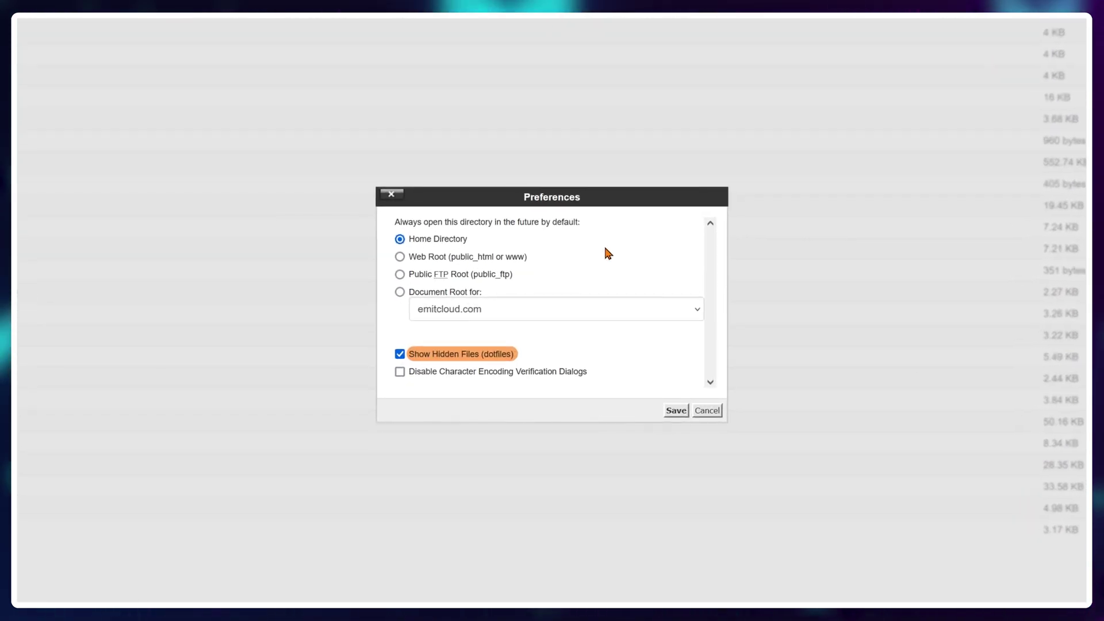
pyautogui.click(676, 410)
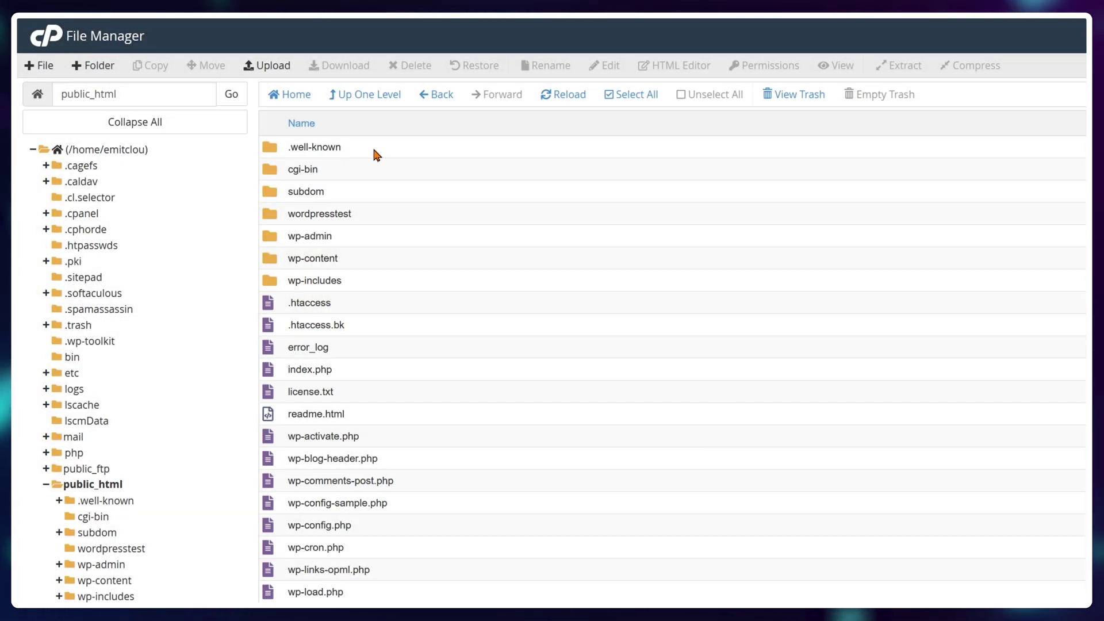
# - Upload the auth file into .well-known/pki-validation and reload the listing
pyautogui.doubleClick(367, 147)
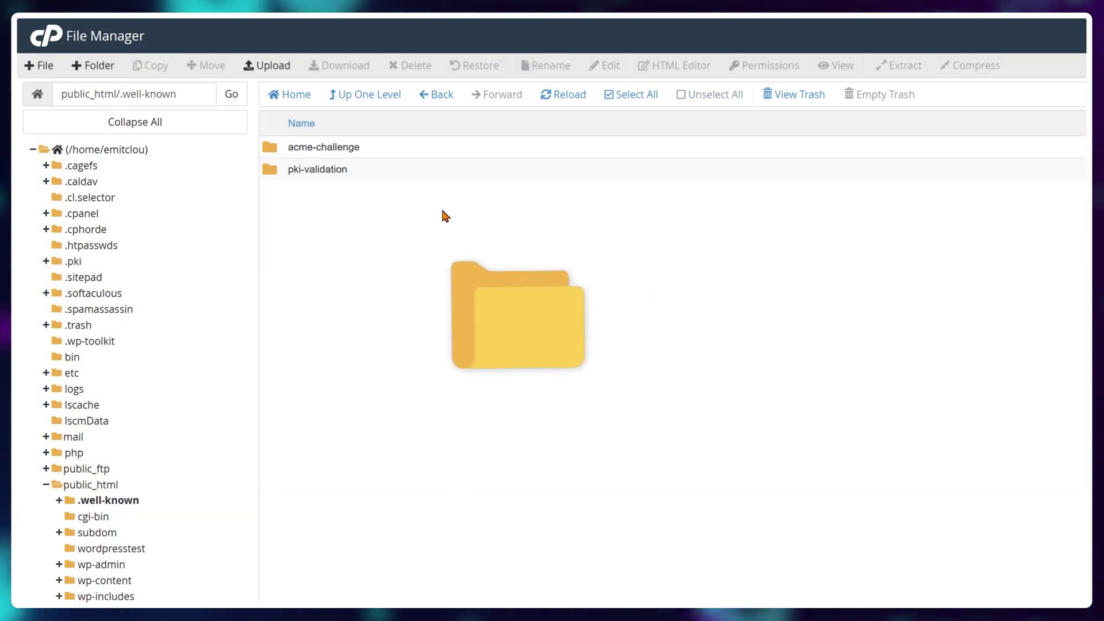
pyautogui.doubleClick(382, 174)
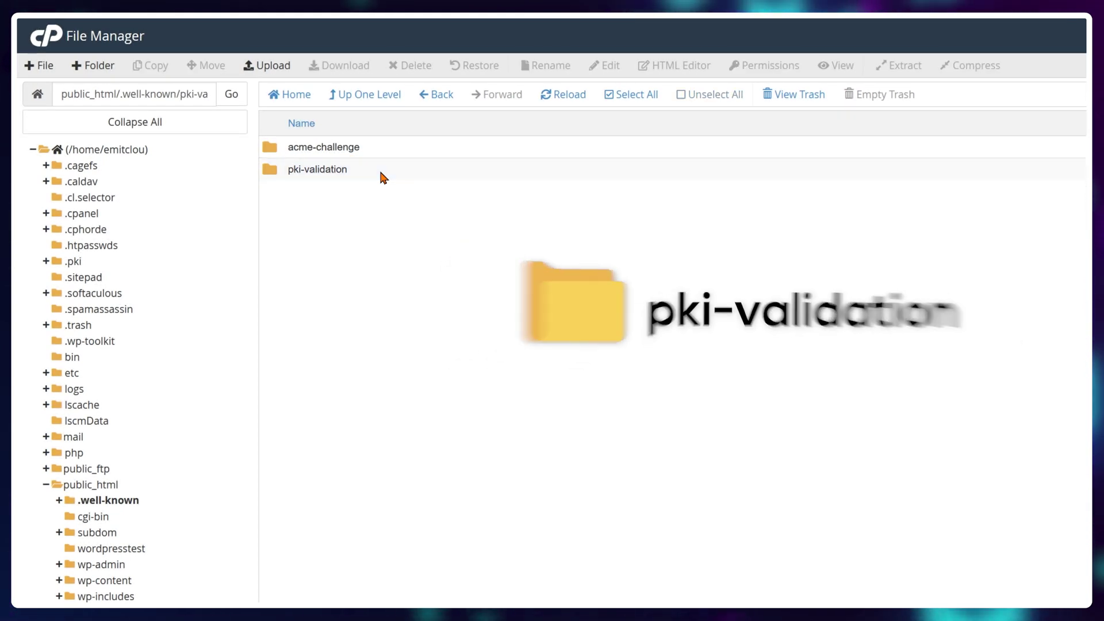
pyautogui.click(274, 66)
pyautogui.moveTo(723, 241); pyautogui.dragTo(526, 167)
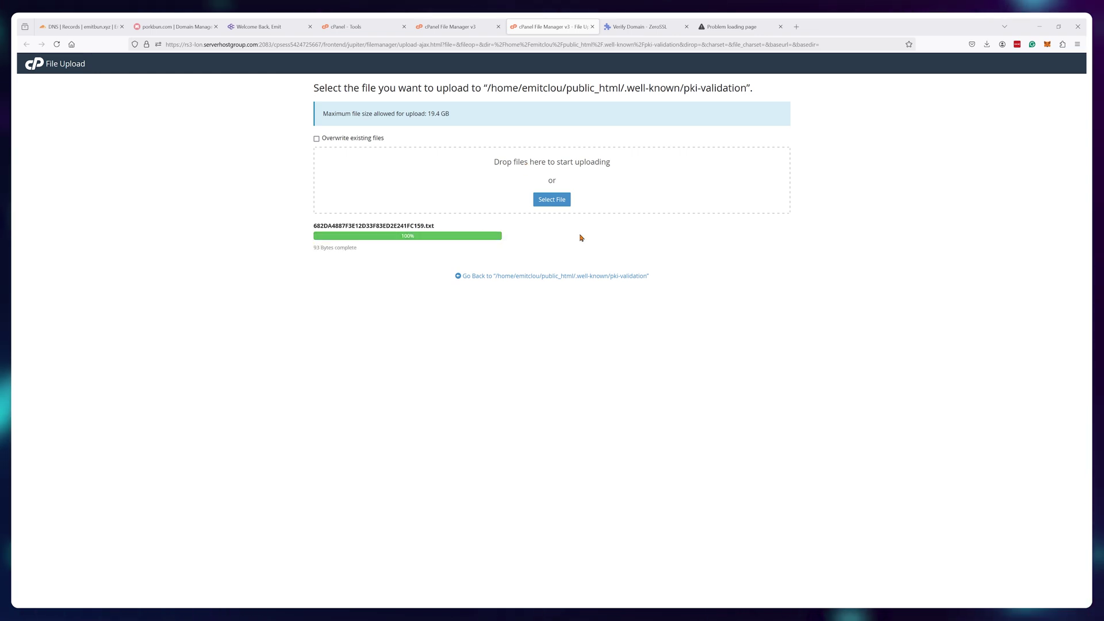
pyautogui.click(592, 27)
pyautogui.click(332, 98)
# - Back in ZeroSSL, confirm the uploaded auth file and continue to finalize the certificate
pyautogui.click(546, 27)
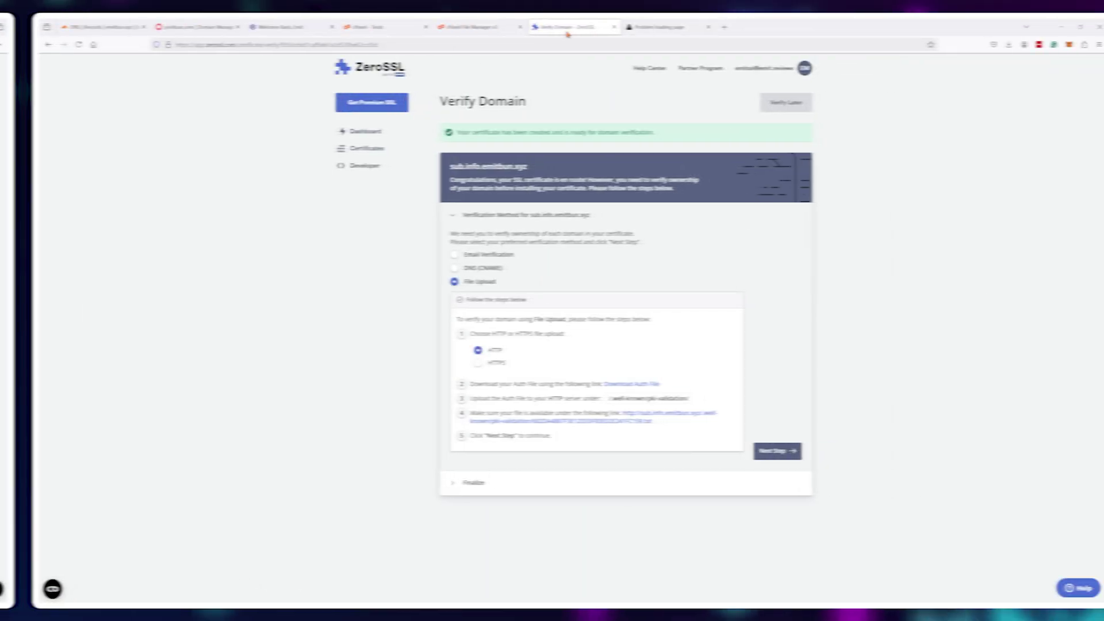
pyautogui.click(760, 451)
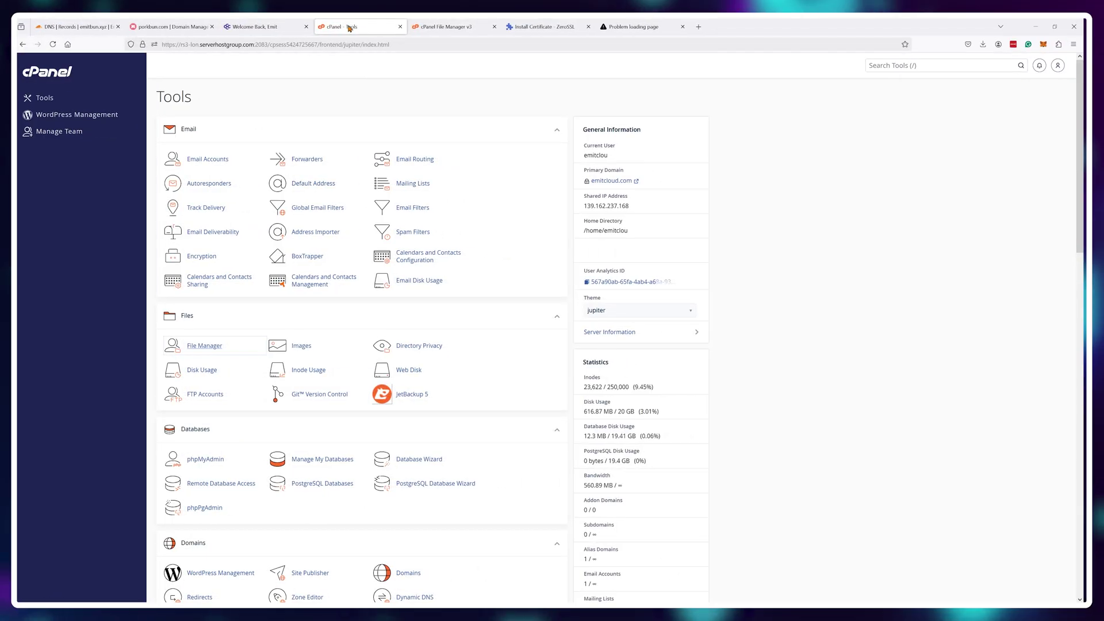
# - Search tools for 'ssl', open SSL/TLS, and go to Manage SSL sites' install form
pyautogui.click(894, 65)
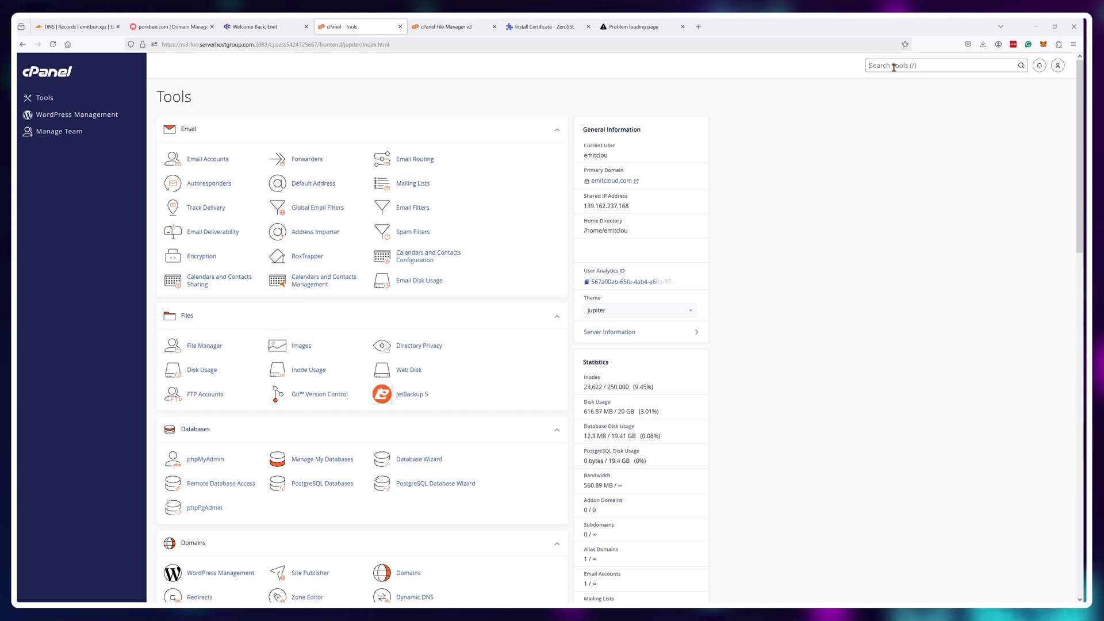
pyautogui.write('ssl')
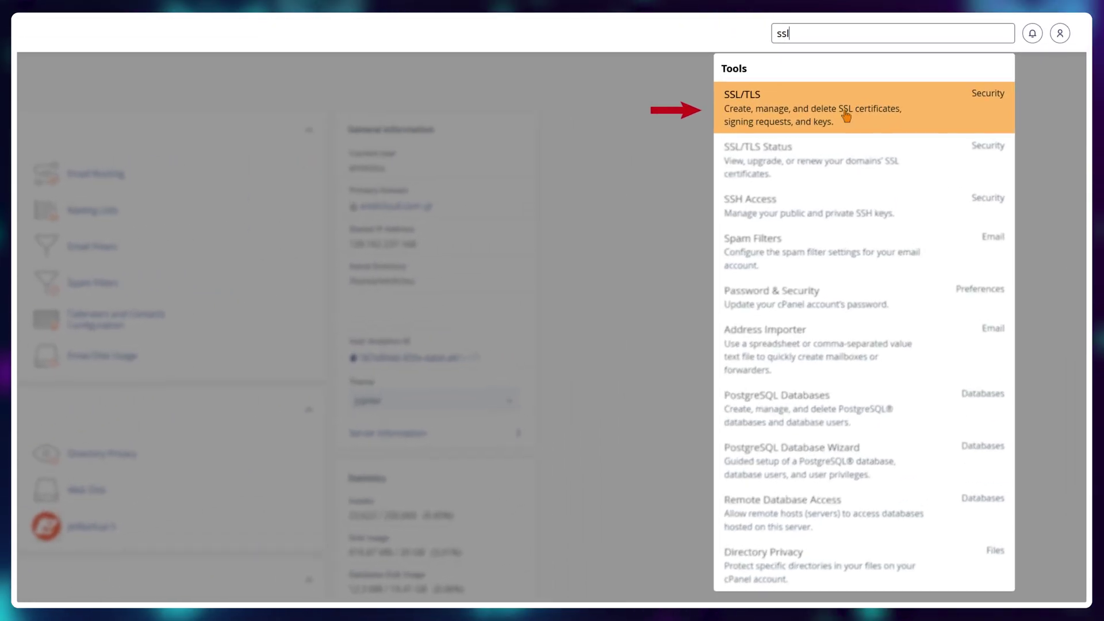
pyautogui.click(845, 115)
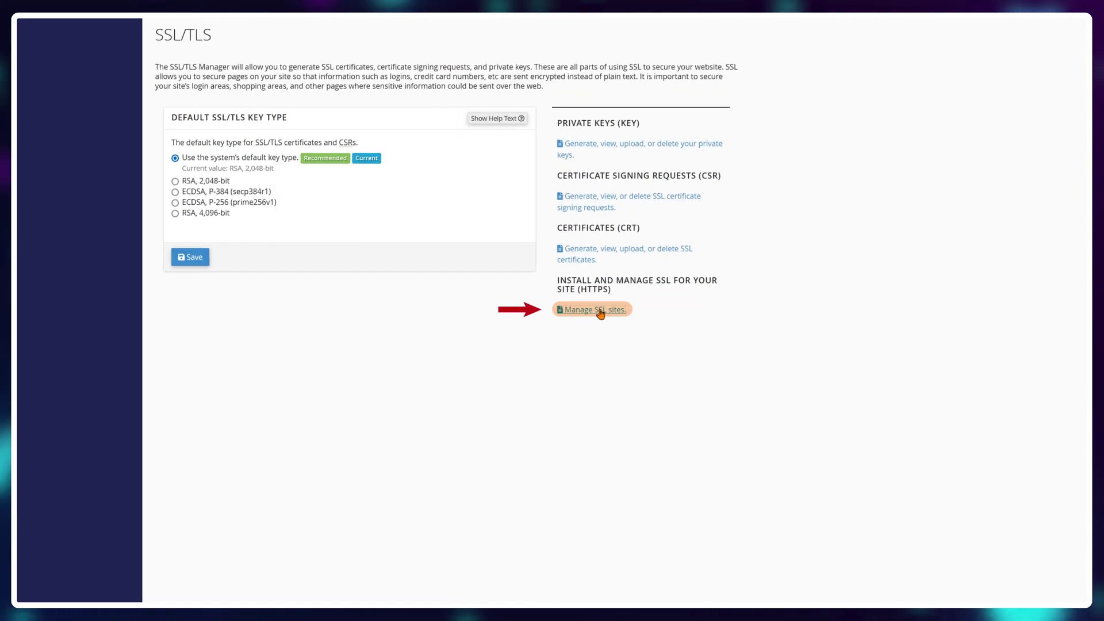
pyautogui.click(600, 312)
pyautogui.scroll(-4, 604, 296)
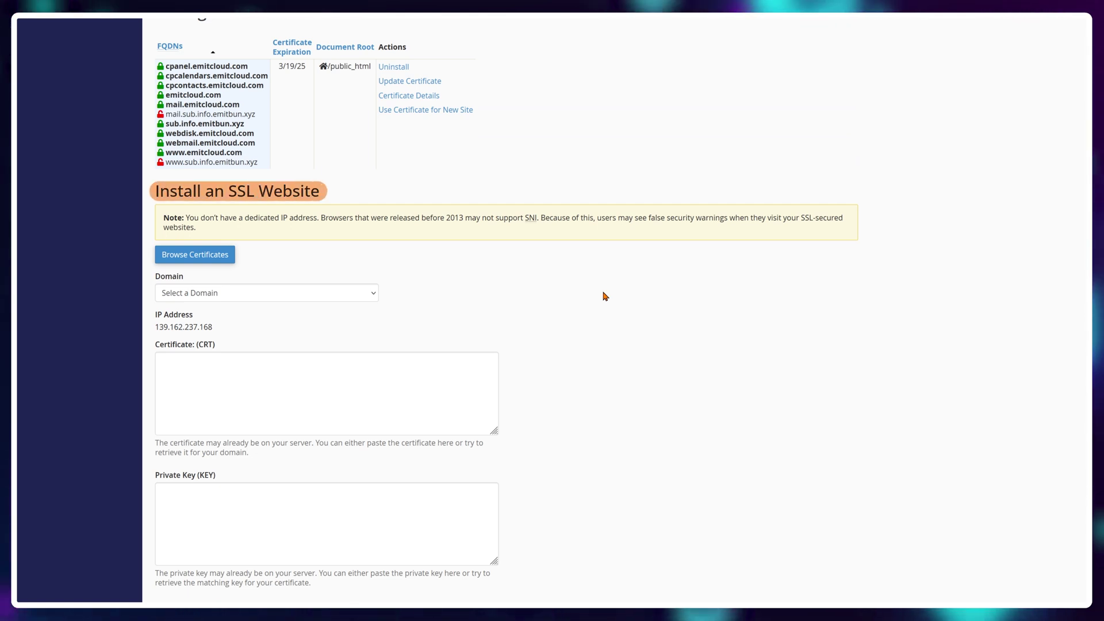
# - Select sub.info.emitbun.xyz as the domain and place the certificate folder beside the form
pyautogui.click(351, 290)
pyautogui.click(296, 342)
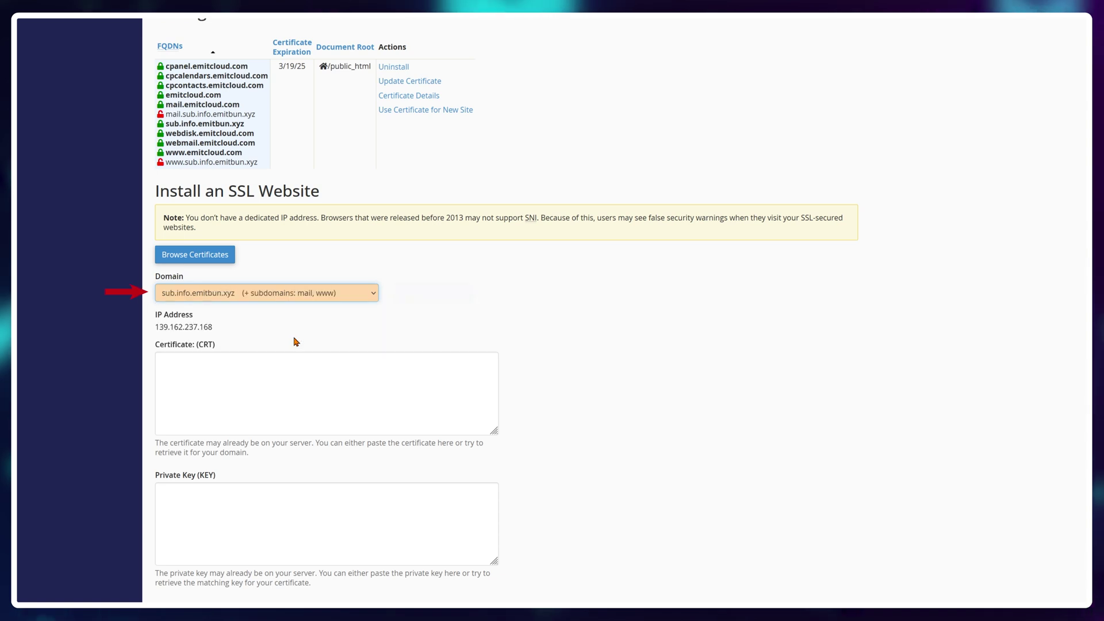
pyautogui.scroll(-3, 537, 299)
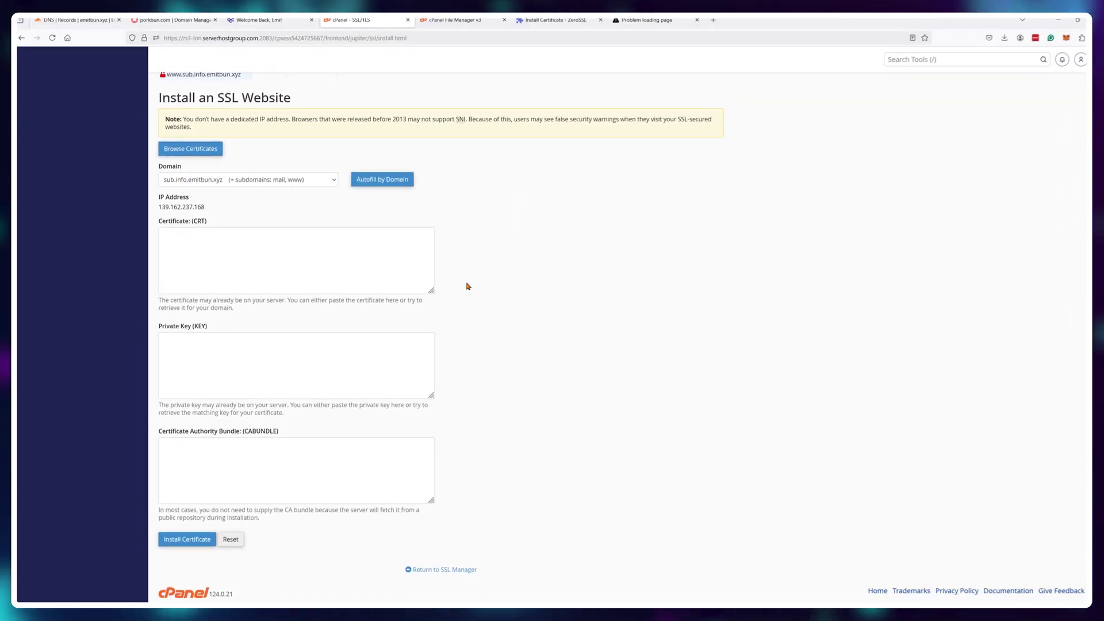
pyautogui.hotkey('alt', 'Tab')
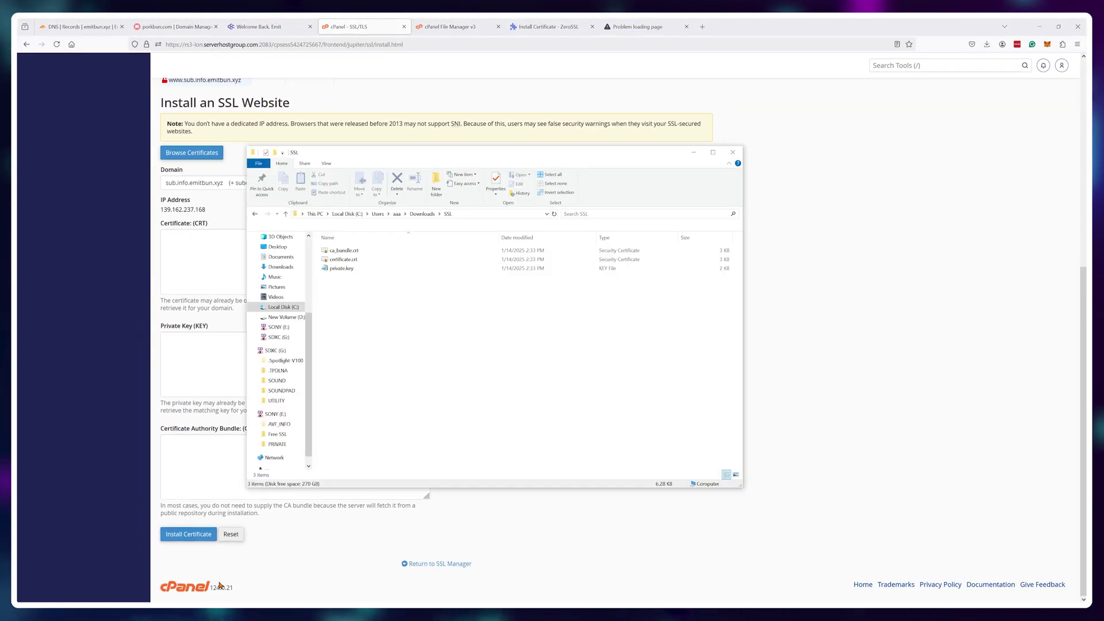
pyautogui.moveTo(391, 156); pyautogui.dragTo(624, 175)
# - Paste the contents of certificate.crt into the Certificate (CRT) field
pyautogui.click(572, 276)
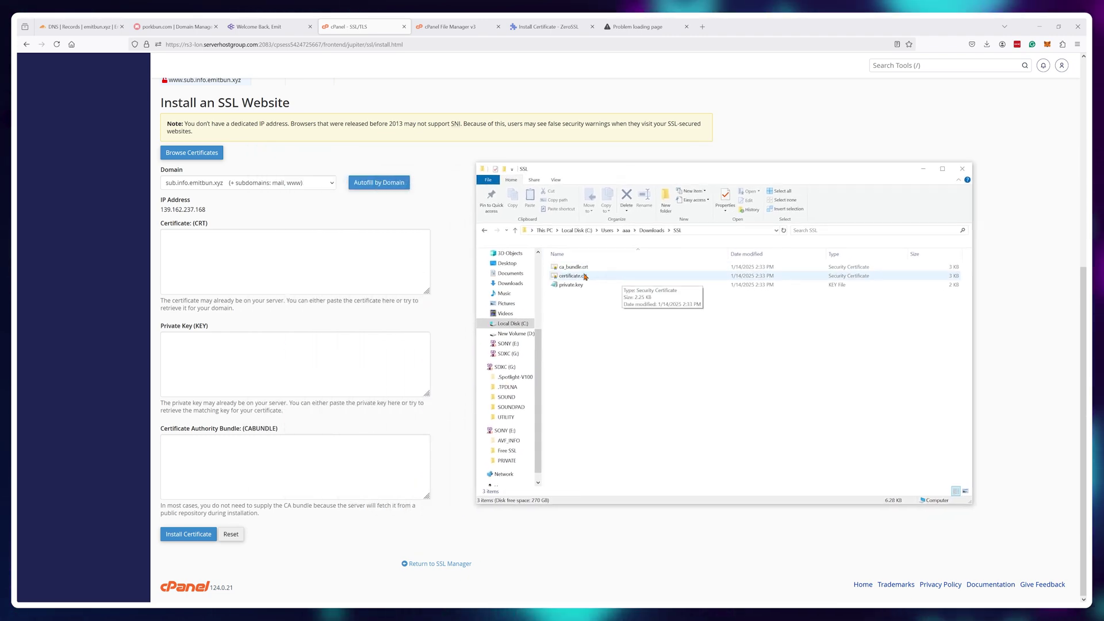
pyautogui.rightClick(573, 277)
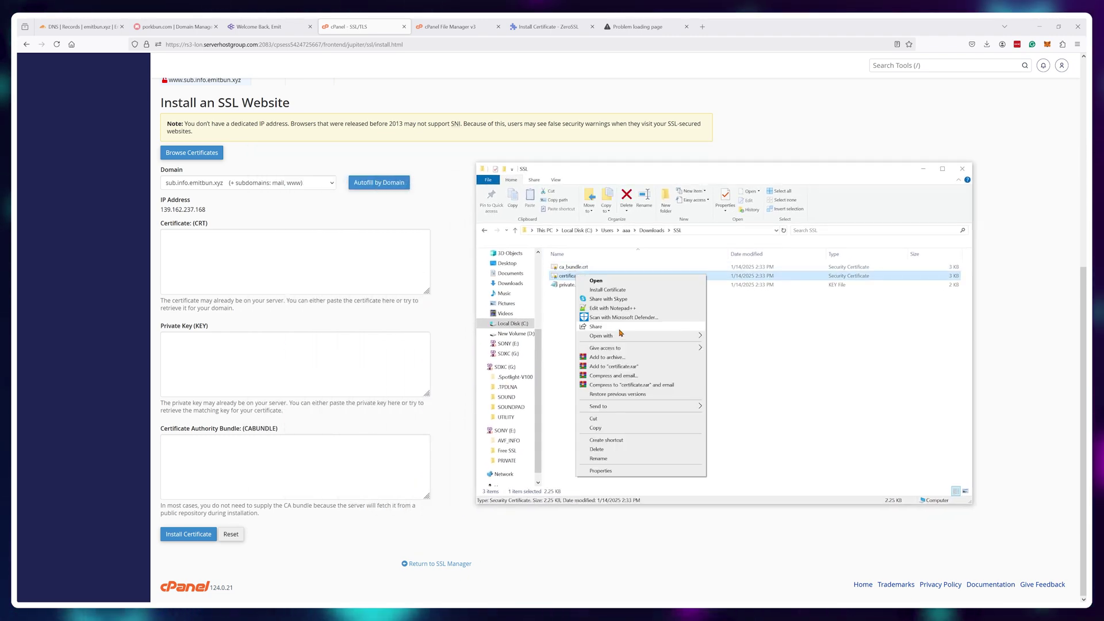
pyautogui.moveTo(652, 338)
pyautogui.click(749, 346)
pyautogui.hotkey('ctrl', 'a')
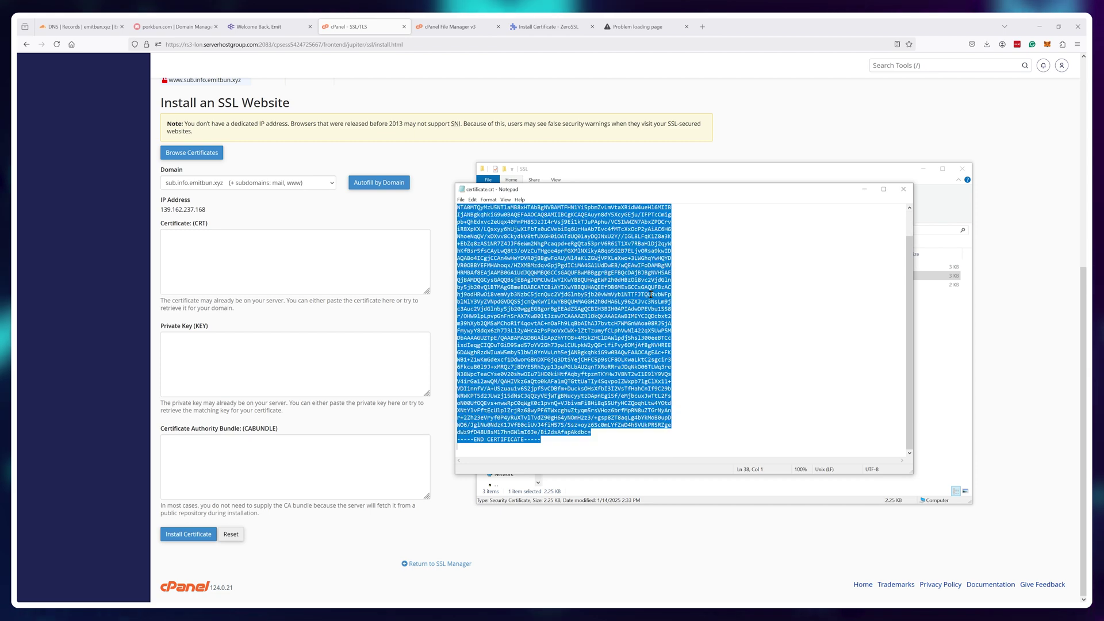
pyautogui.hotkey('ctrl', 'c')
pyautogui.click(308, 246)
pyautogui.hotkey('ctrl', 'v')
pyautogui.hotkey('alt', 'Tab')
pyautogui.click(734, 310)
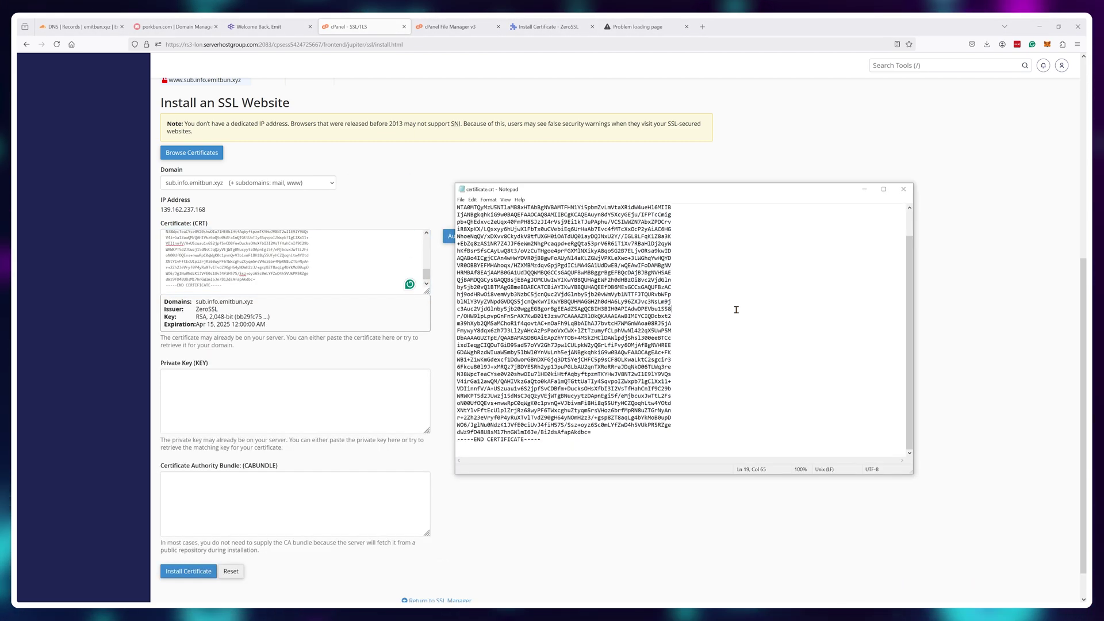
pyautogui.click(902, 190)
# - Paste the contents of private.key into the Private Key (KEY) field
pyautogui.hotkey('alt', 'Tab')
pyautogui.rightClick(575, 284)
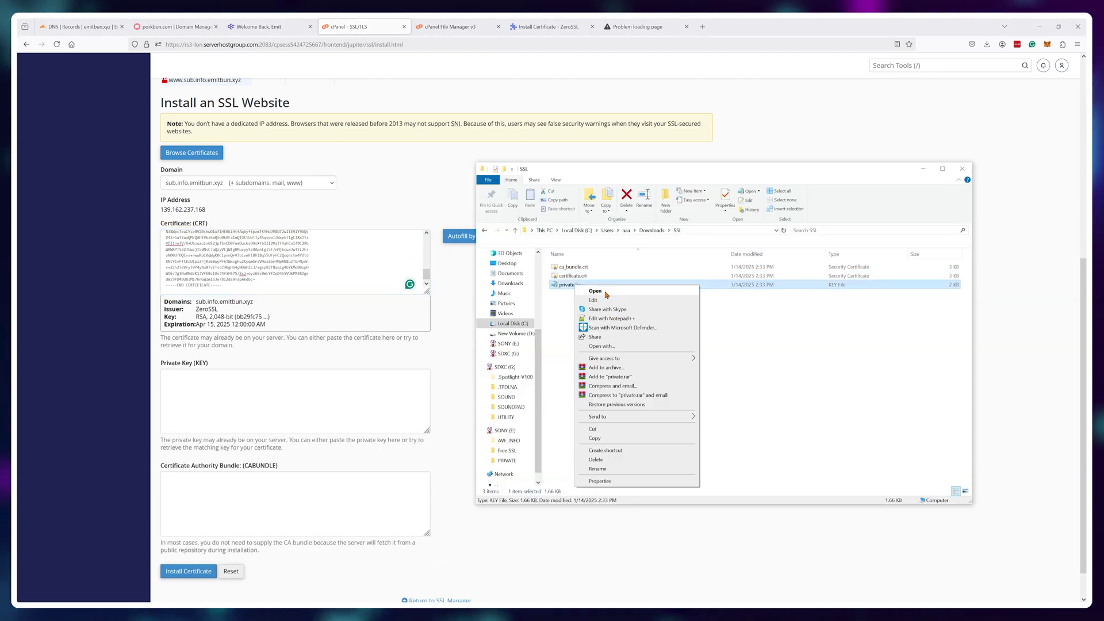
pyautogui.click(602, 292)
pyautogui.hotkey('ctrl', 'a')
pyautogui.hotkey('ctrl', 'c')
pyautogui.click(272, 417)
pyautogui.hotkey('ctrl', 'v')
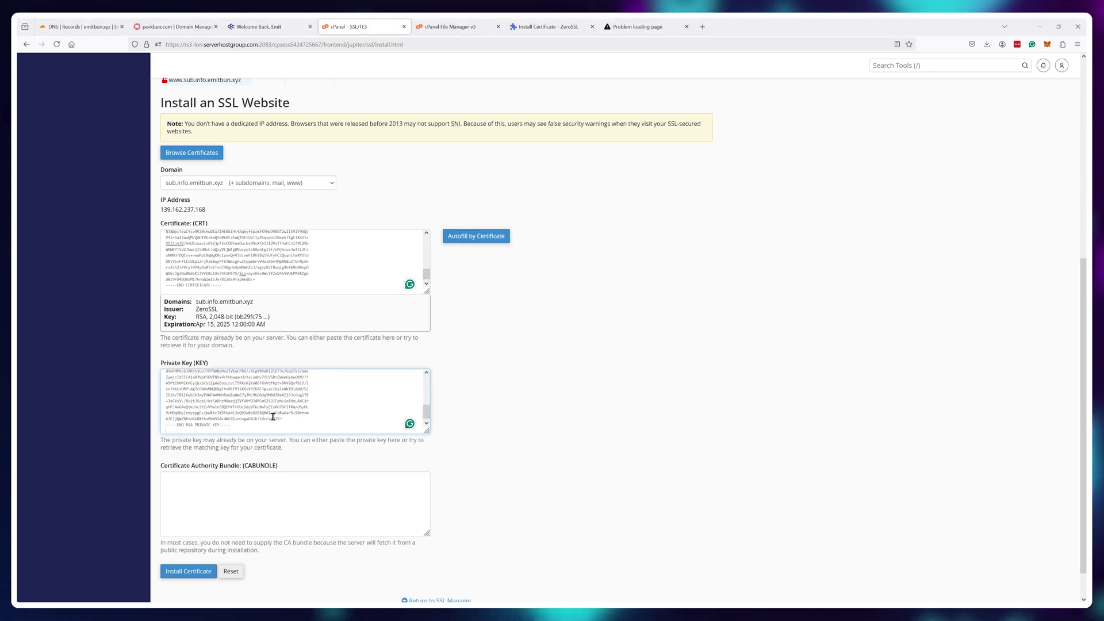
pyautogui.scroll(-1, 534, 365)
pyautogui.hotkey('alt', 'Tab')
# - Paste ca_bundle.crt into the CA Bundle field and install the certificate
pyautogui.click(906, 187)
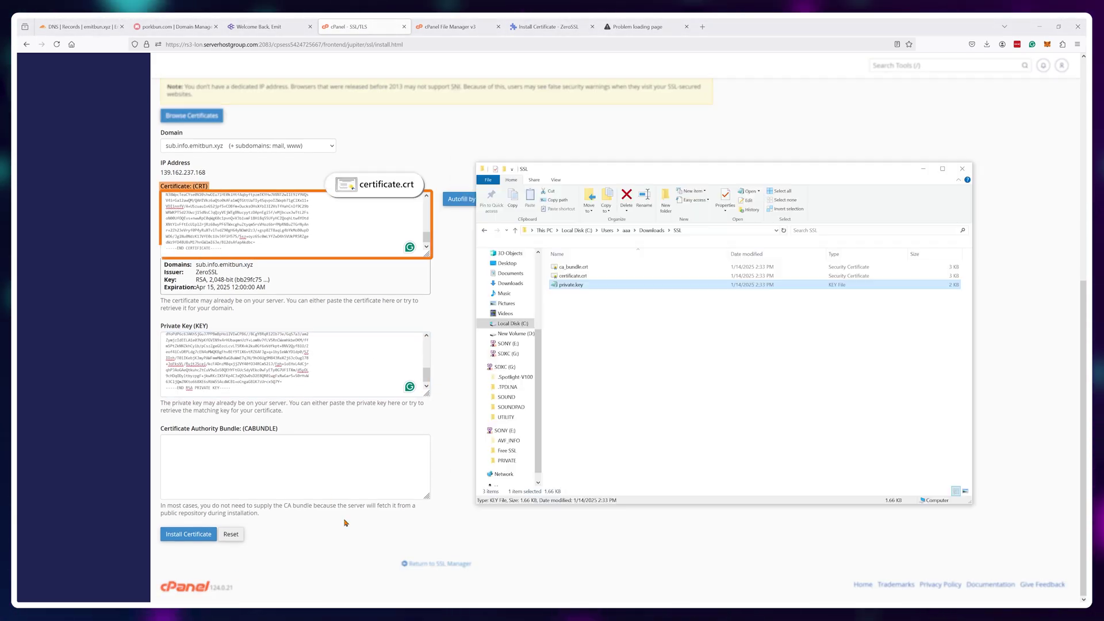
pyautogui.rightClick(573, 267)
pyautogui.moveTo(646, 315)
pyautogui.click(741, 338)
pyautogui.hotkey('ctrl', 'a')
pyautogui.hotkey('ctrl', 'c')
pyautogui.click(271, 454)
pyautogui.hotkey('ctrl', 'v')
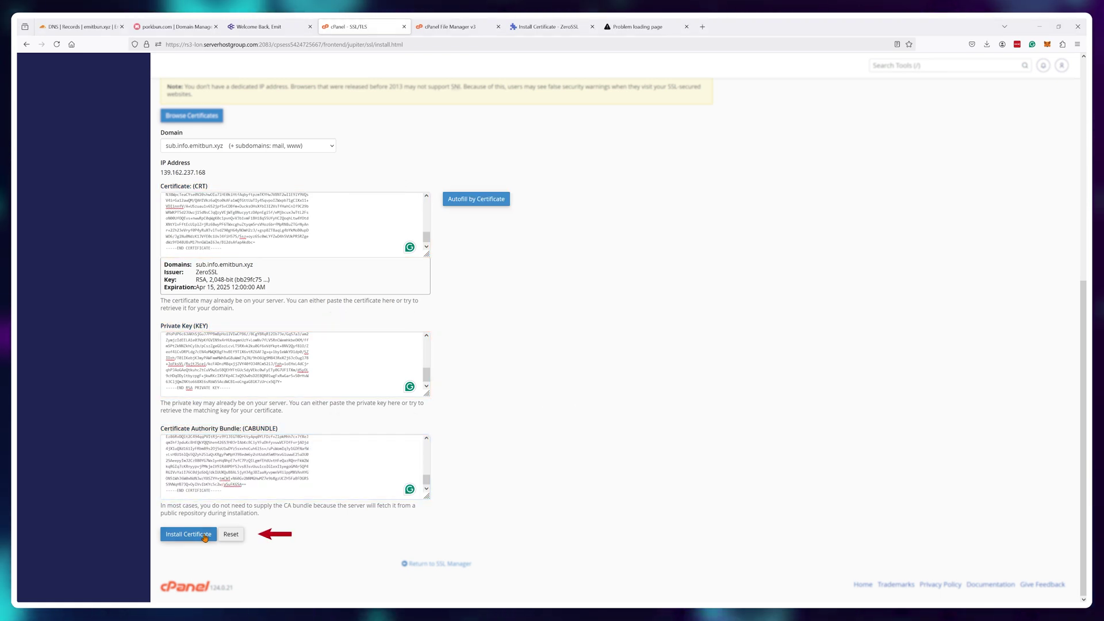
pyautogui.click(205, 536)
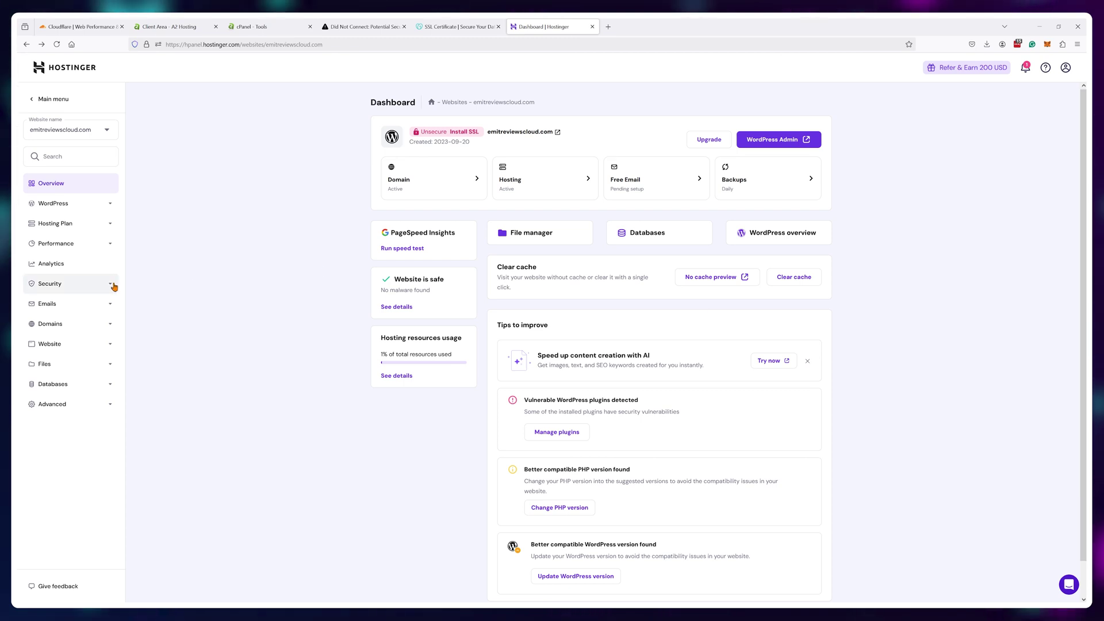
# - Install the free Lifetime SSL for emitreviewscloud.com from Security > SSL and dismiss the notice
pyautogui.click(111, 284)
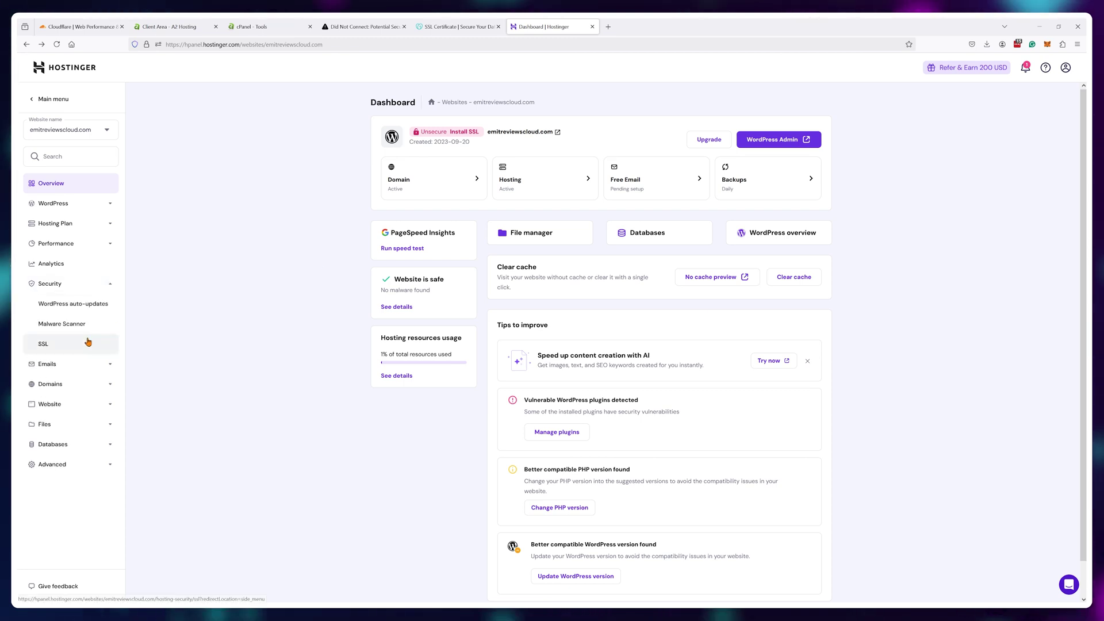
pyautogui.click(87, 345)
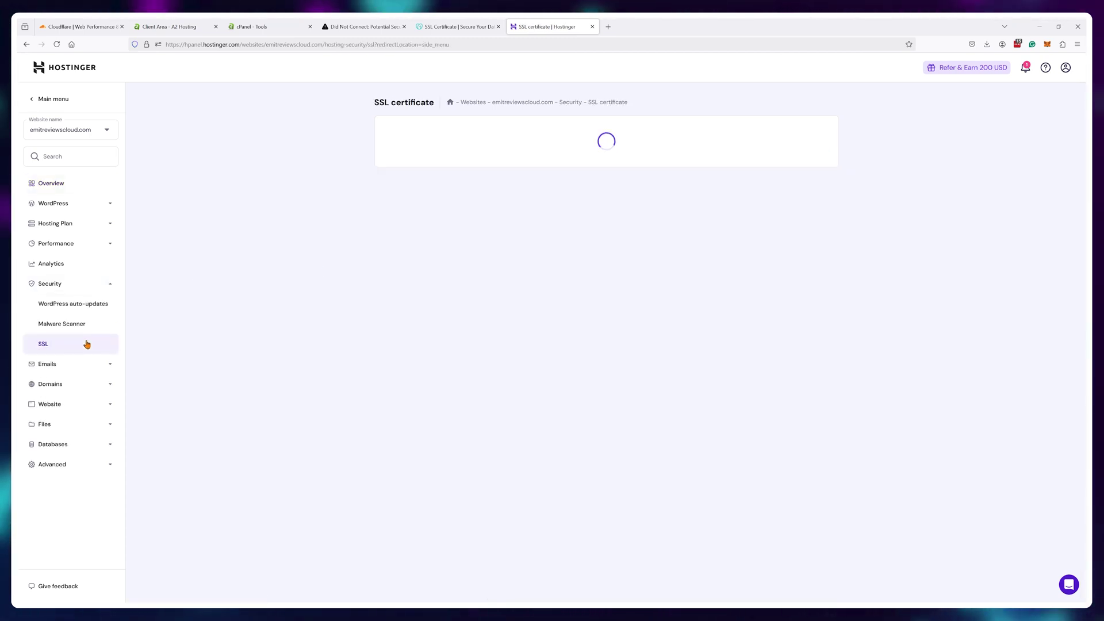
pyautogui.click(423, 198)
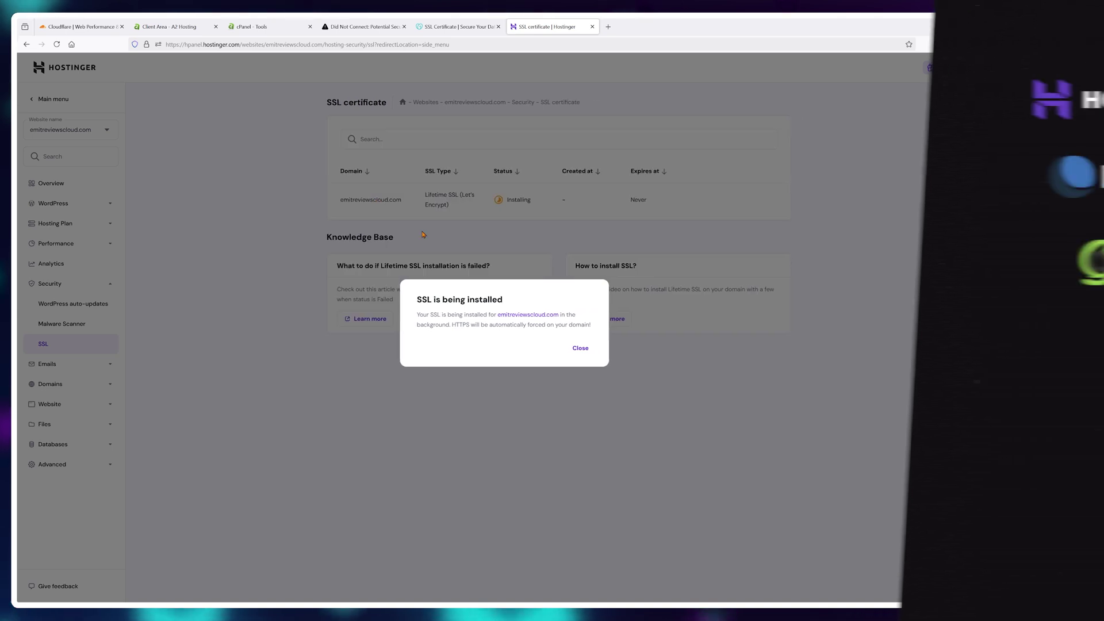
pyautogui.click(477, 348)
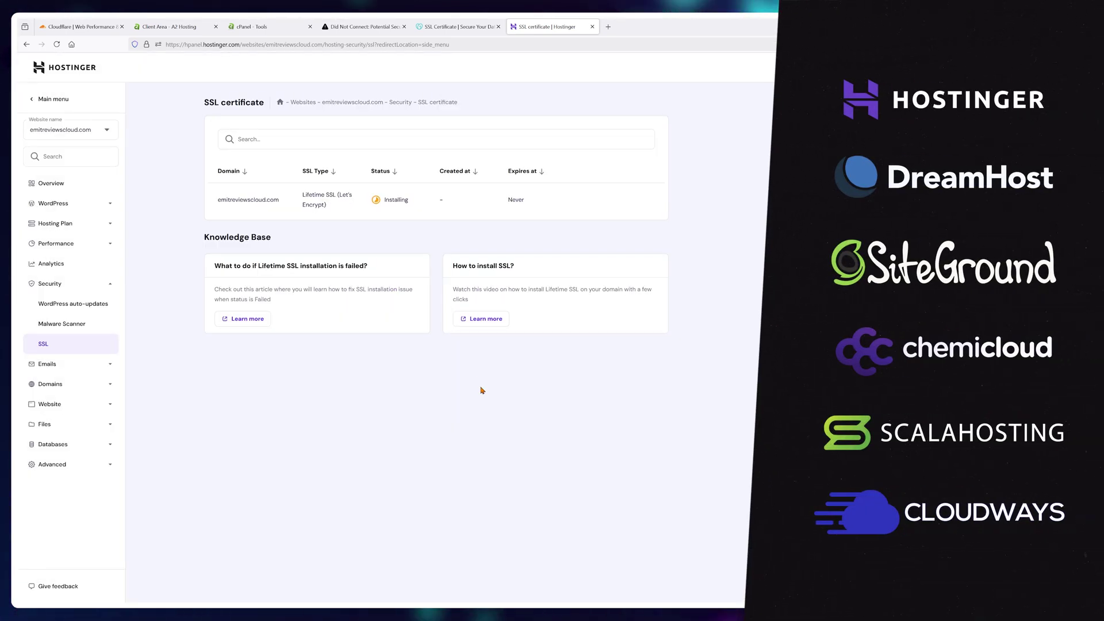